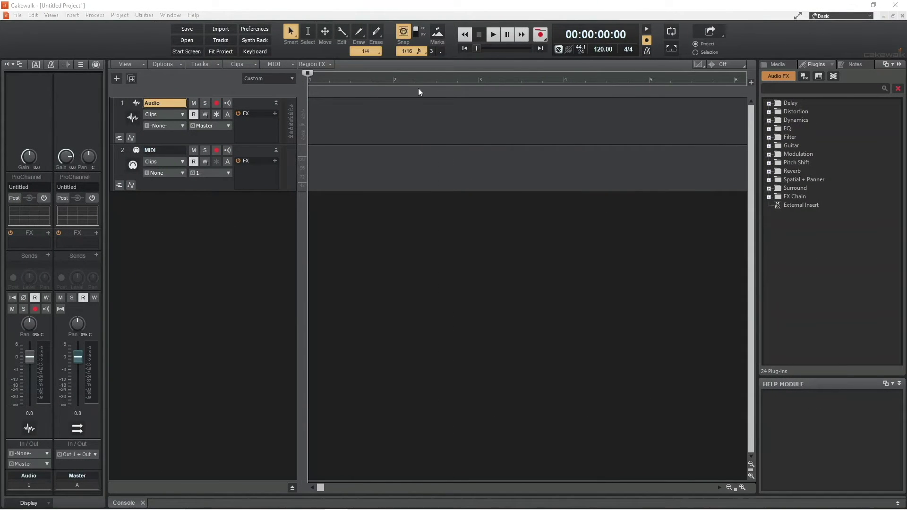
- Import the CameU WAV file from the Desktop onto the selected Audio track
{"action": "left_click", "coordinate": [124, 103]}
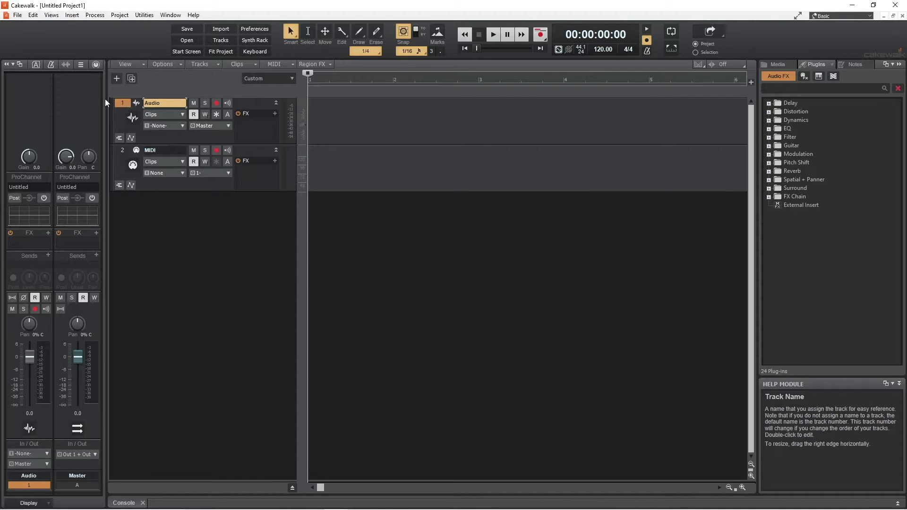
{"action": "left_click", "coordinate": [21, 17]}
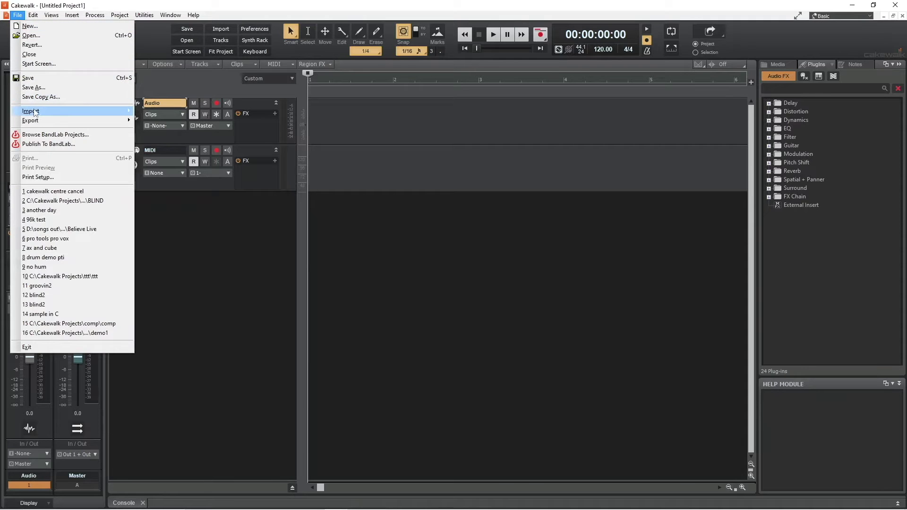
{"action": "mouse_move", "coordinate": [37, 116]}
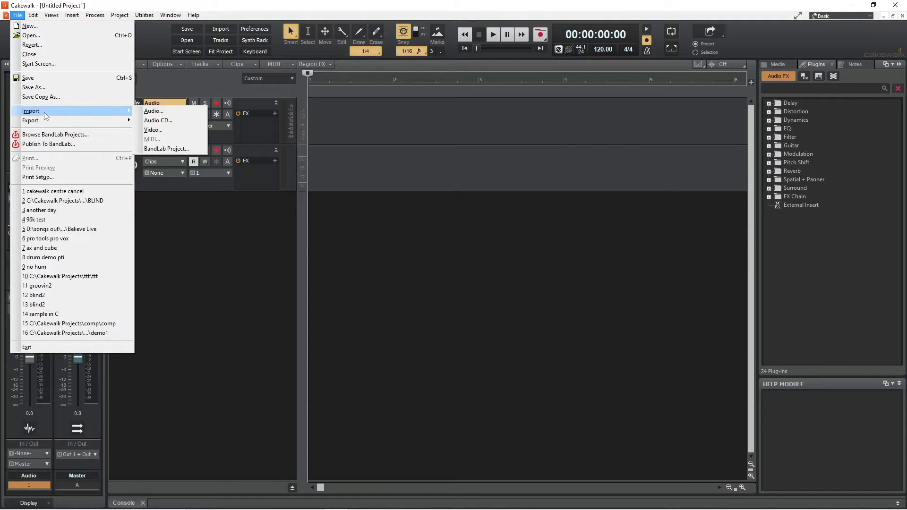
{"action": "left_click", "coordinate": [150, 112]}
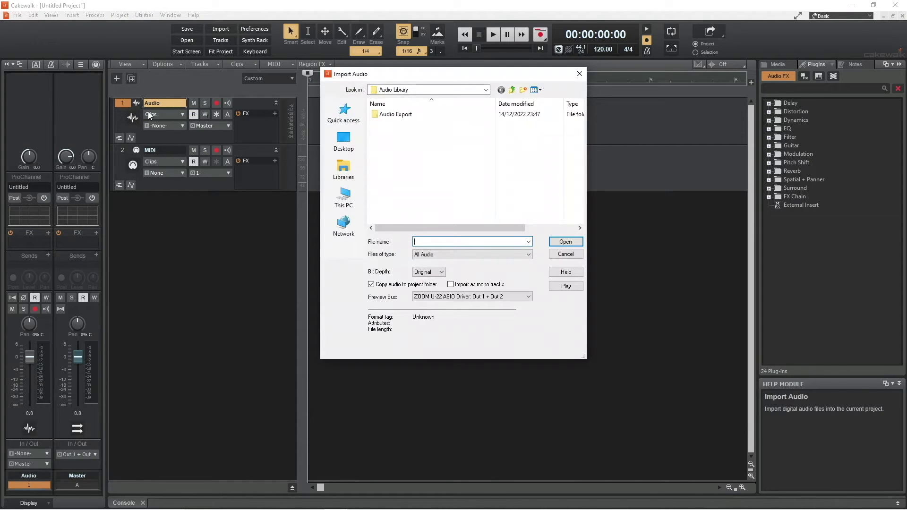
{"action": "left_click", "coordinate": [343, 139]}
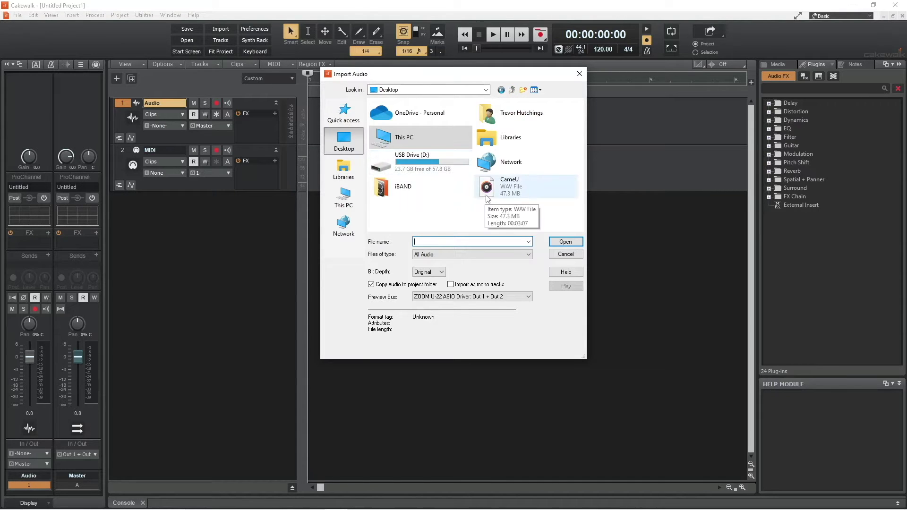
{"action": "left_click", "coordinate": [490, 189]}
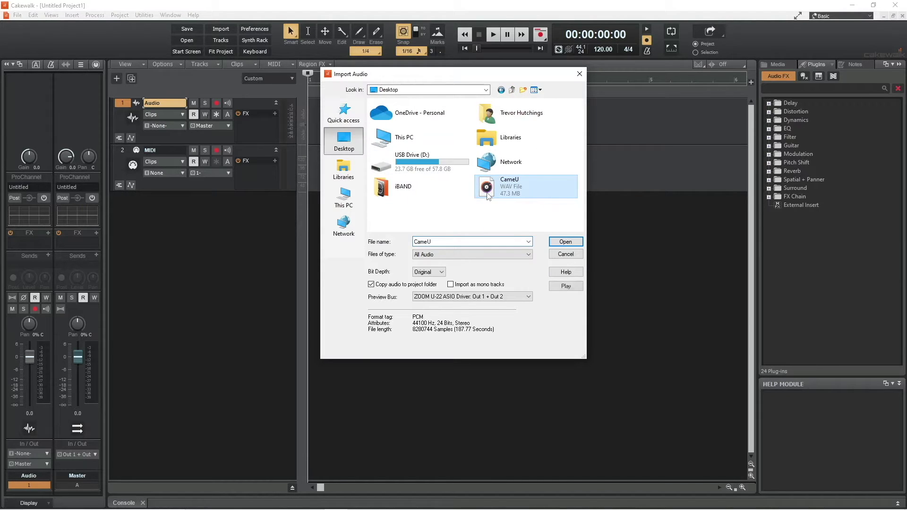
{"action": "left_click", "coordinate": [567, 242]}
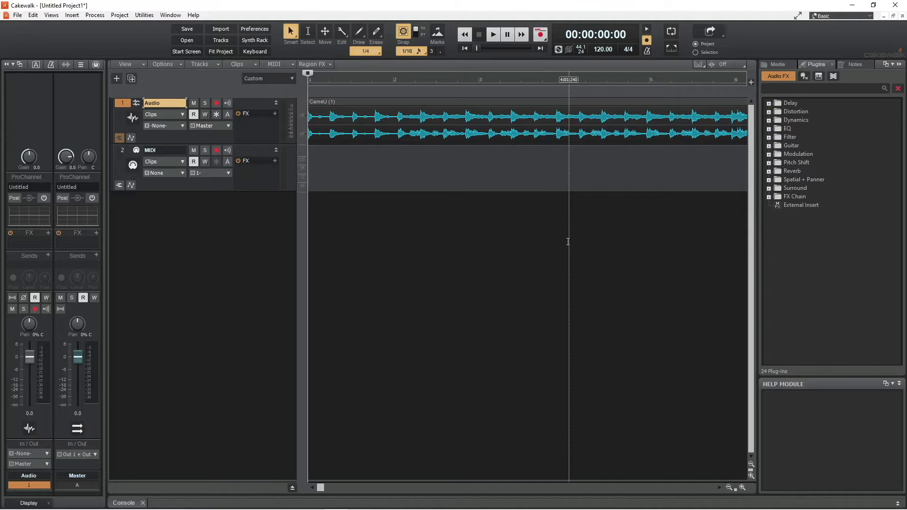
- Zoom out, set the playback start to 10 seconds, and play a few seconds of CameU
{"action": "left_click", "coordinate": [729, 487]}
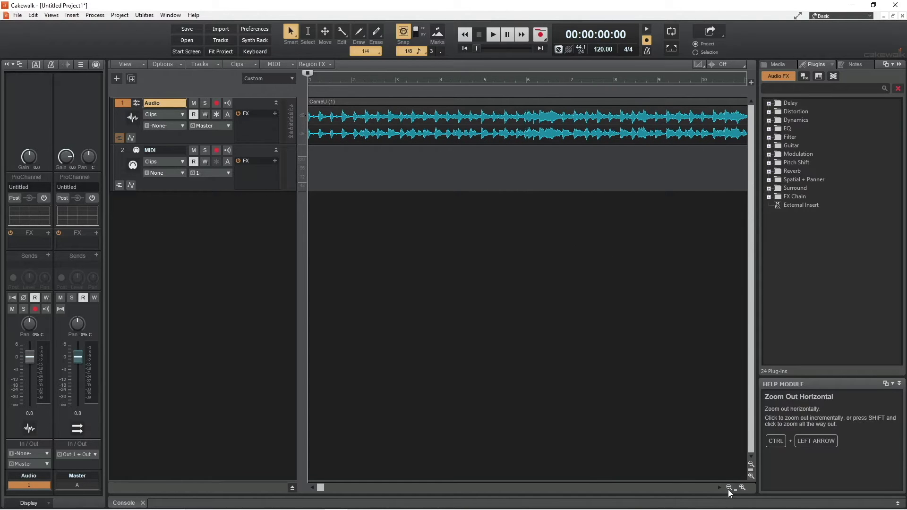
{"action": "left_click", "coordinate": [526, 81]}
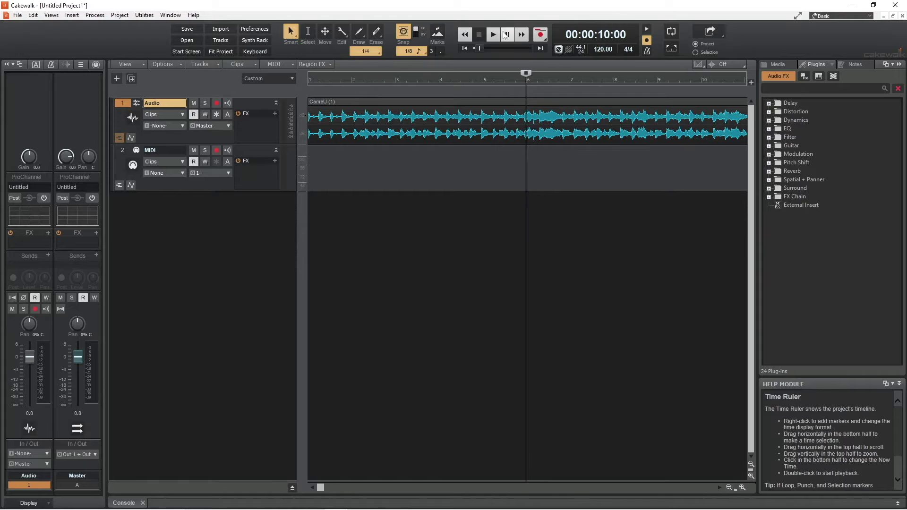
{"action": "left_click", "coordinate": [494, 34]}
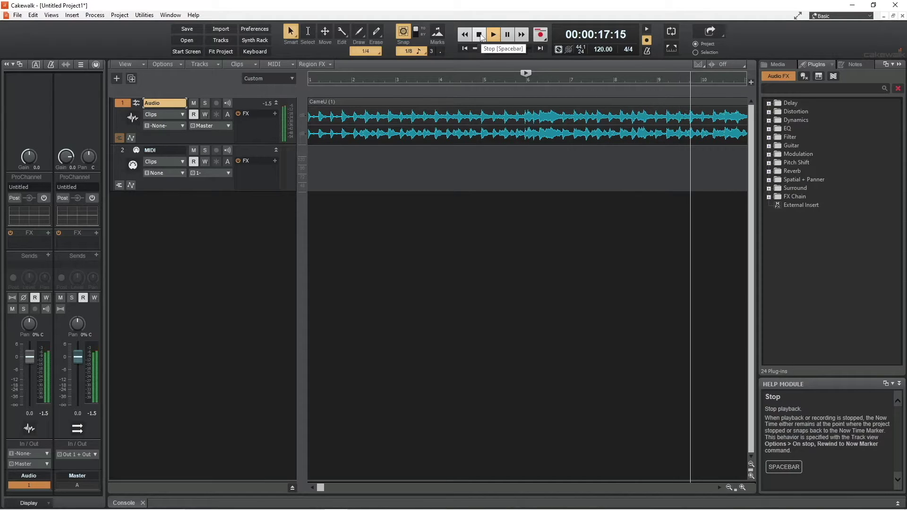
{"action": "left_click", "coordinate": [479, 36]}
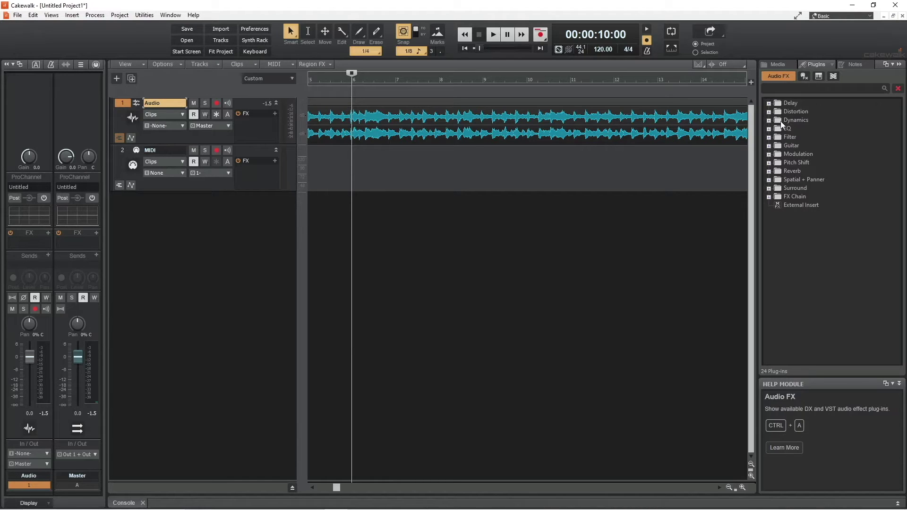
- Insert Channel Tools from the Spatial + Panner folder into the Audio track's FX bin
{"action": "left_click", "coordinate": [769, 180]}
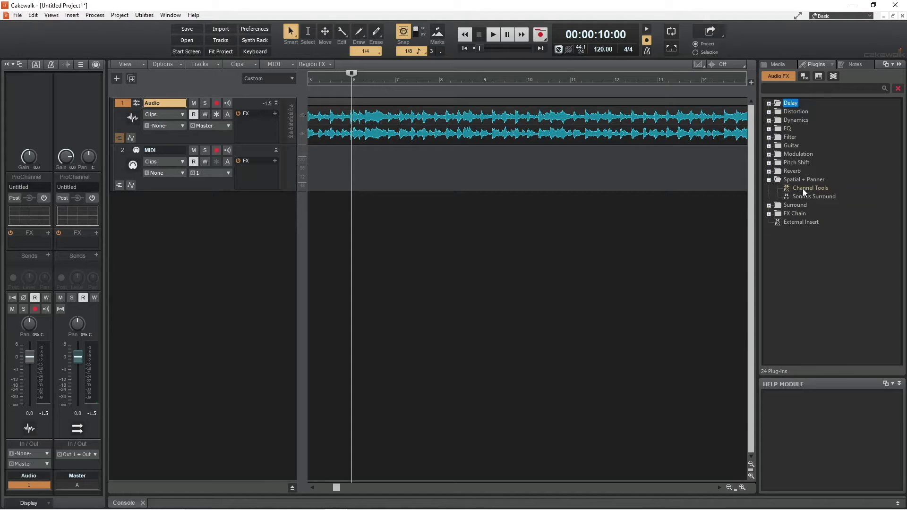
{"action": "left_click_drag", "start_coordinate": [803, 188], "coordinate": [265, 129]}
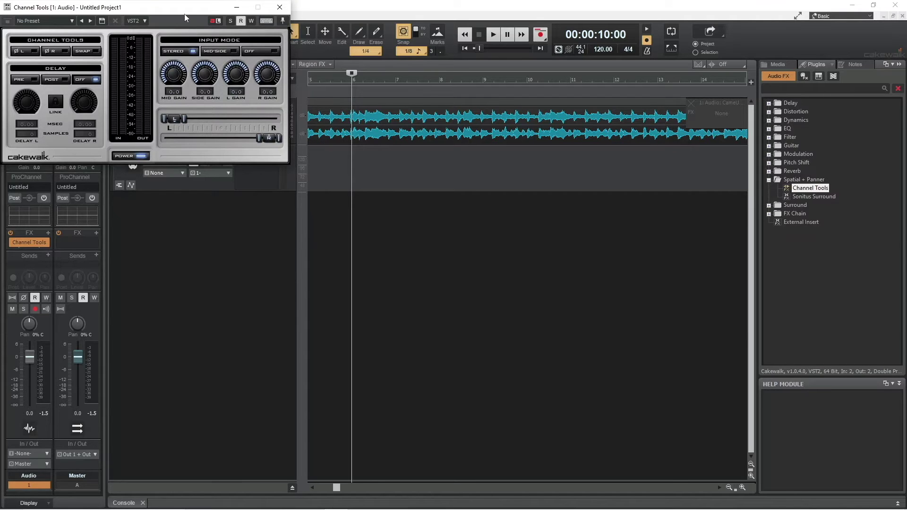
- Move the Channel Tools window aside and centre both the L and R channel angles
{"action": "left_click_drag", "start_coordinate": [186, 13], "coordinate": [458, 205]}
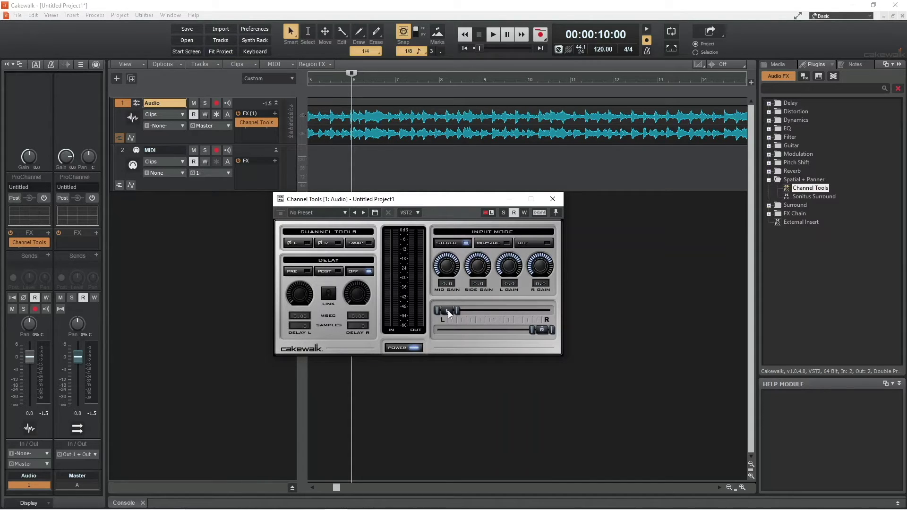
{"action": "left_click_drag", "start_coordinate": [448, 315], "coordinate": [494, 313]}
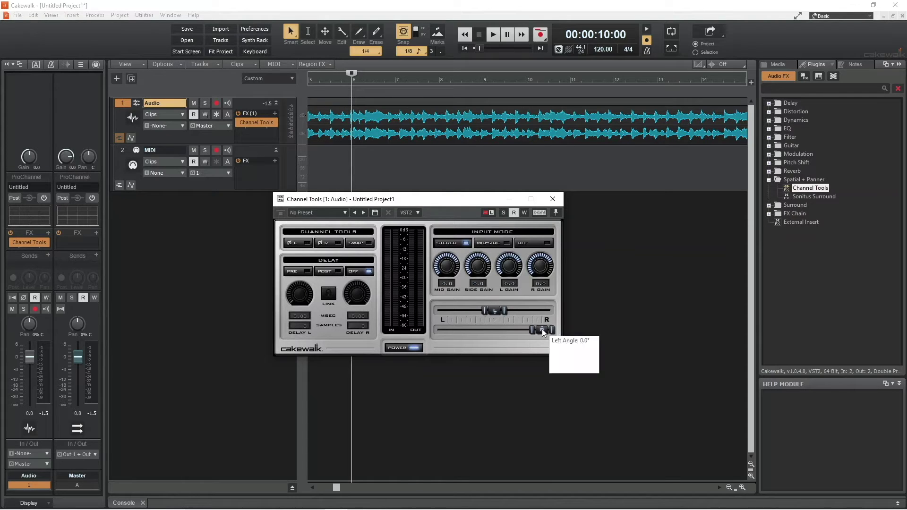
{"action": "left_click_drag", "start_coordinate": [542, 330], "coordinate": [495, 329]}
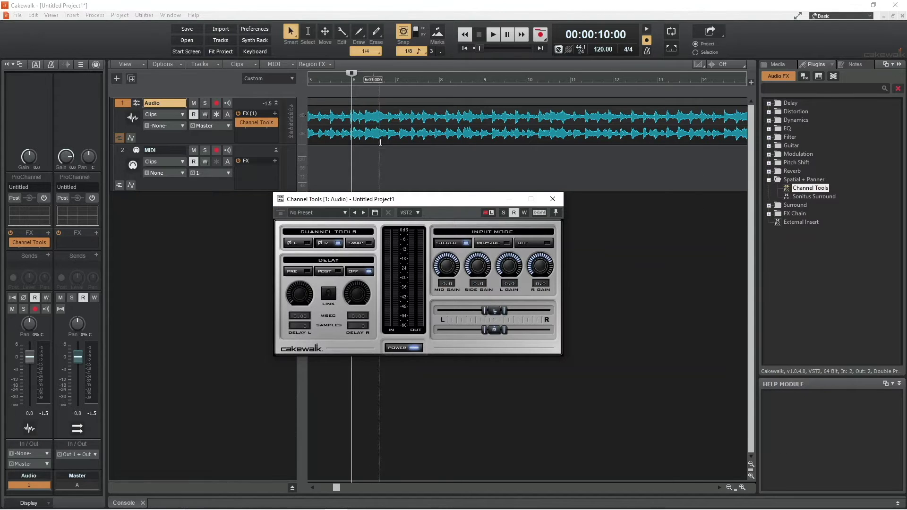
{"action": "left_click", "coordinate": [495, 40]}
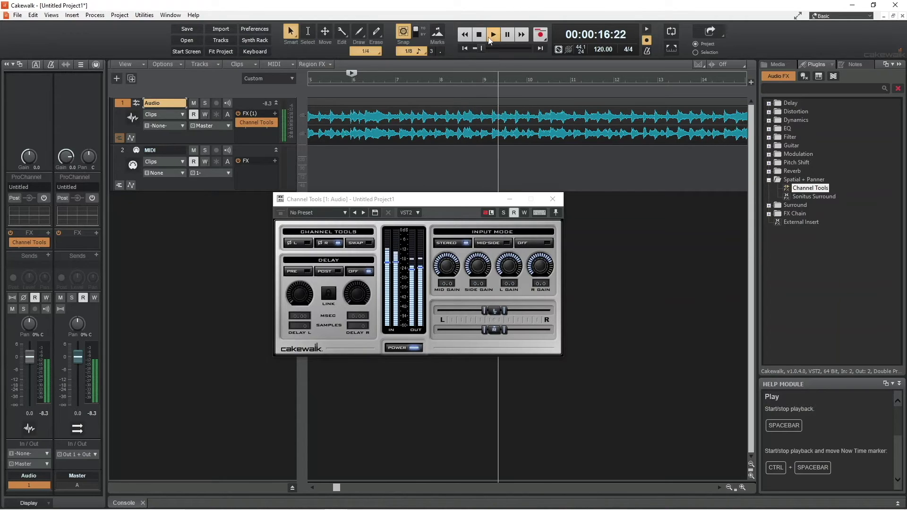
{"action": "left_click", "coordinate": [481, 38]}
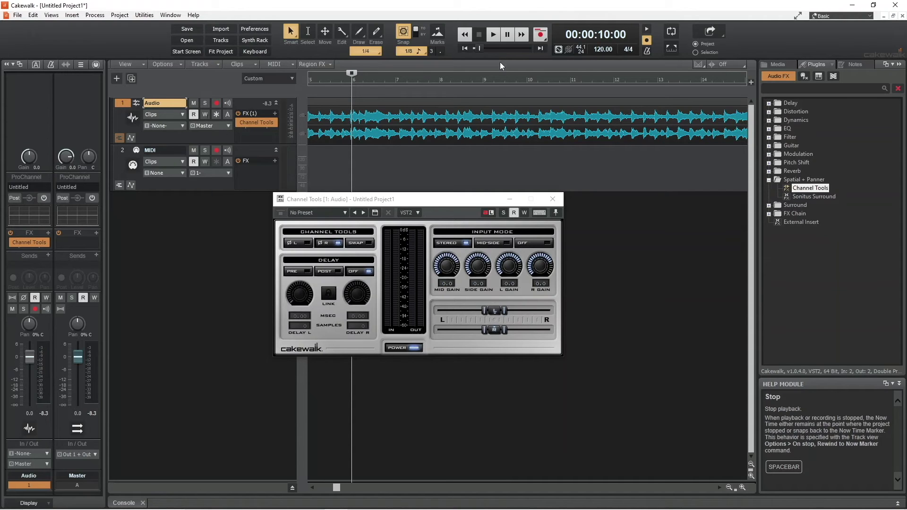
- Turn the Channel Tools L GAIN knob up to 6.0 dB
{"action": "left_click", "coordinate": [508, 272]}
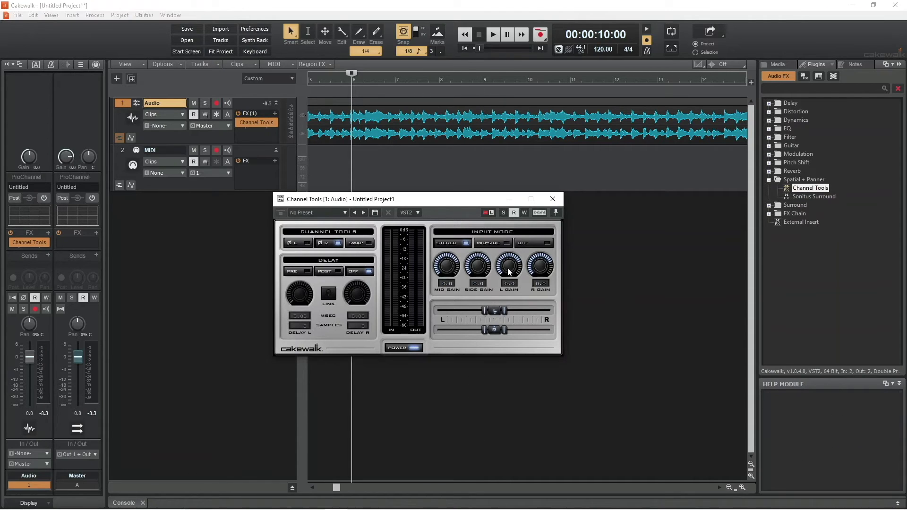
{"action": "mouse_move", "coordinate": [508, 271]}
{"action": "left_click_drag", "start_coordinate": [509, 258], "coordinate": [506, 237]}
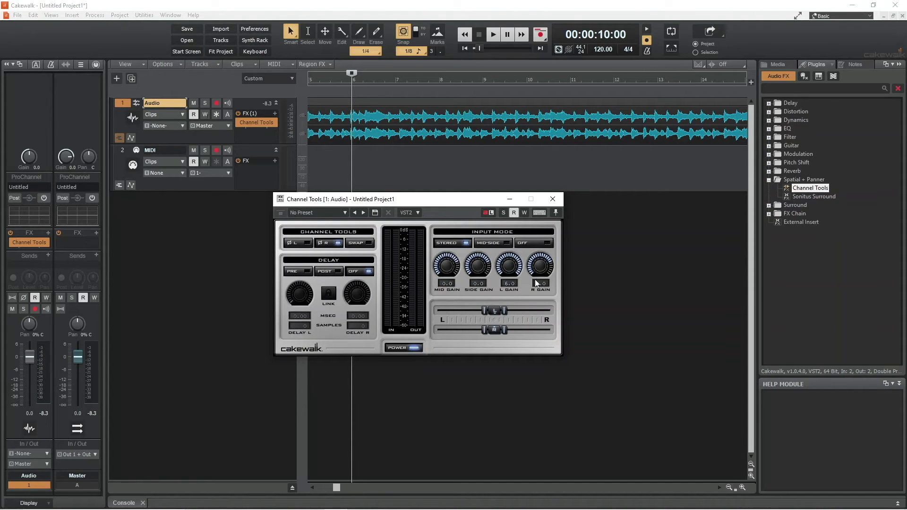
{"action": "mouse_move", "coordinate": [541, 273]}
- Close Channel Tools and play the processed song from 10 seconds, then stop
{"action": "left_click", "coordinate": [552, 201]}
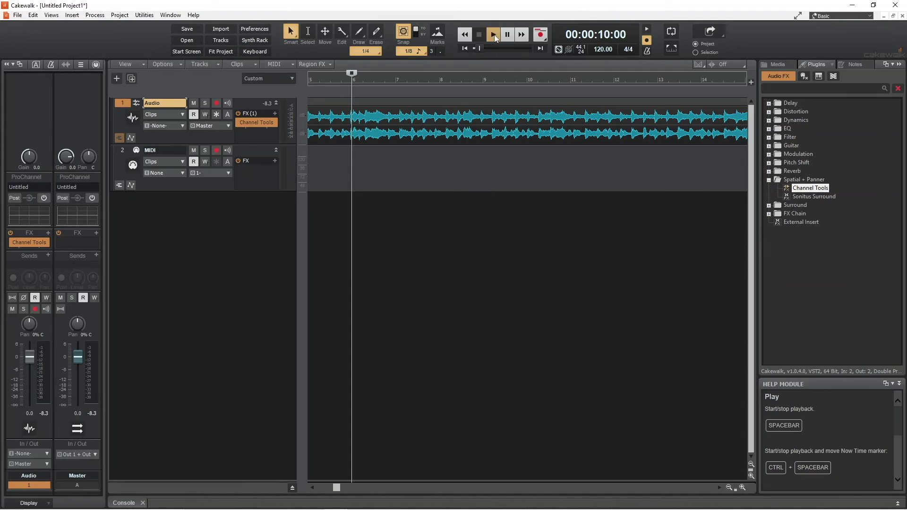
{"action": "left_click", "coordinate": [495, 35]}
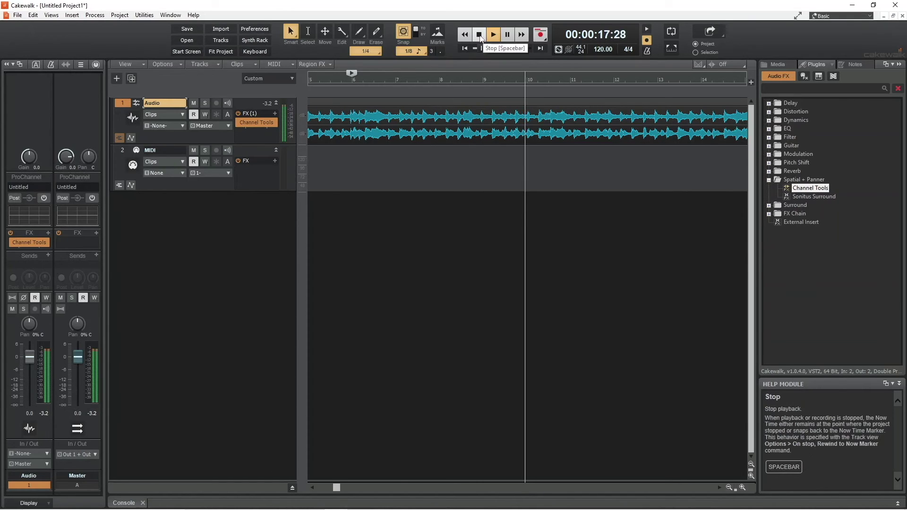
{"action": "left_click", "coordinate": [479, 35]}
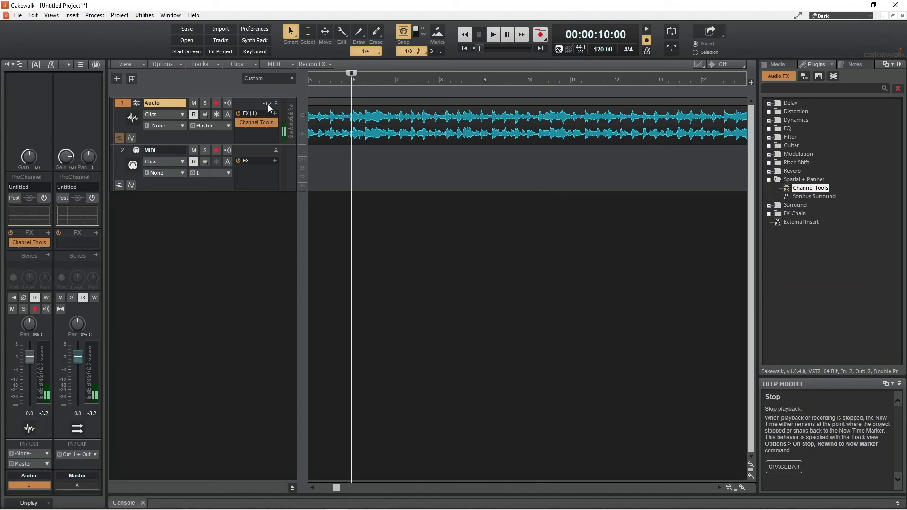
{"action": "left_click", "coordinate": [237, 123]}
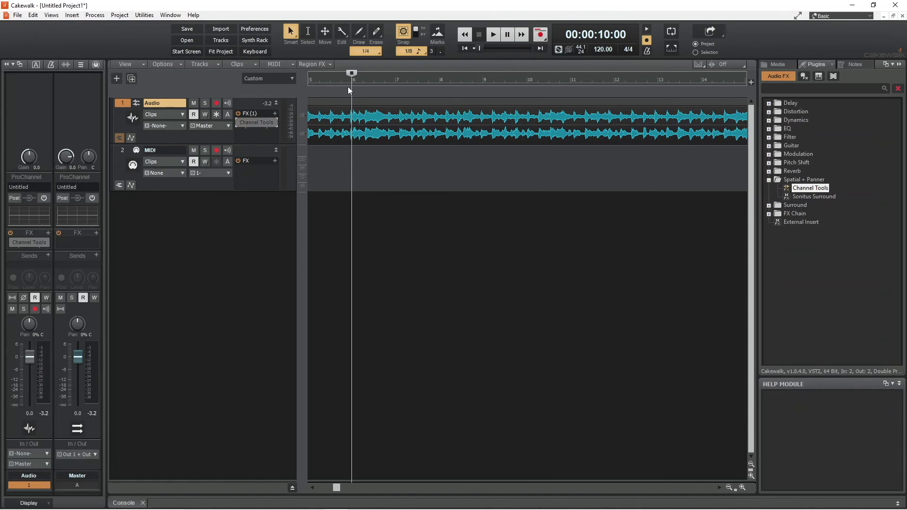
{"action": "left_click", "coordinate": [492, 36]}
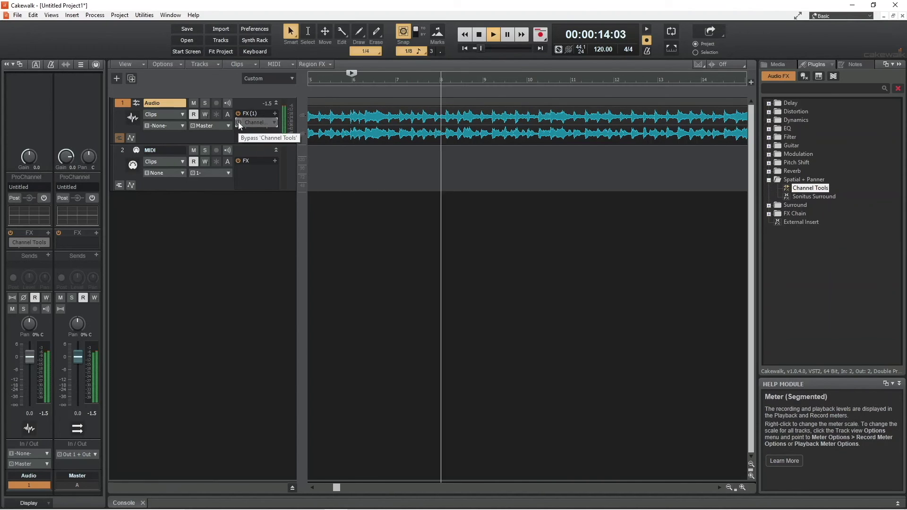
{"action": "left_click", "coordinate": [239, 123]}
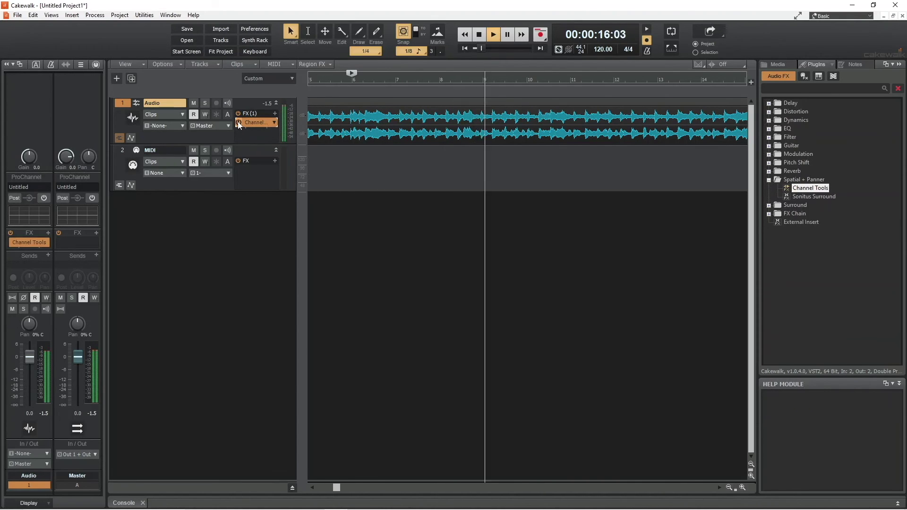
{"action": "left_click", "coordinate": [239, 124]}
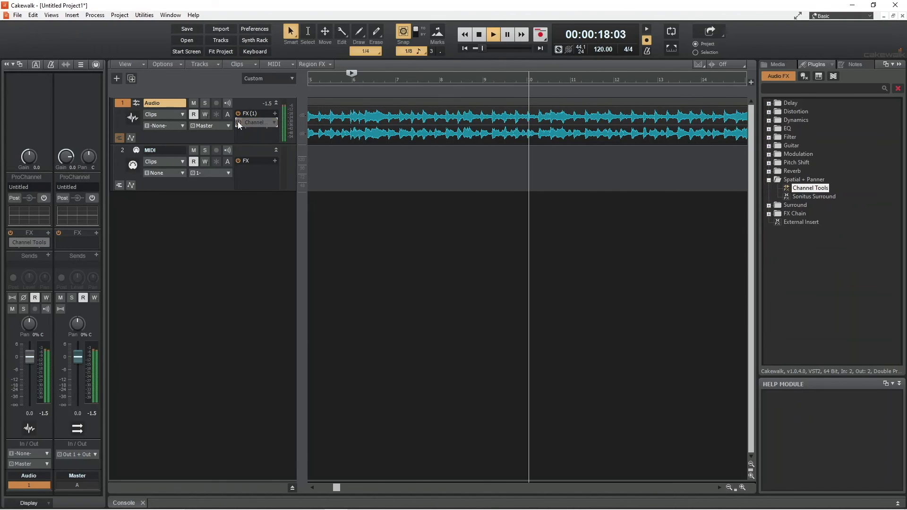
{"action": "left_click", "coordinate": [239, 123]}
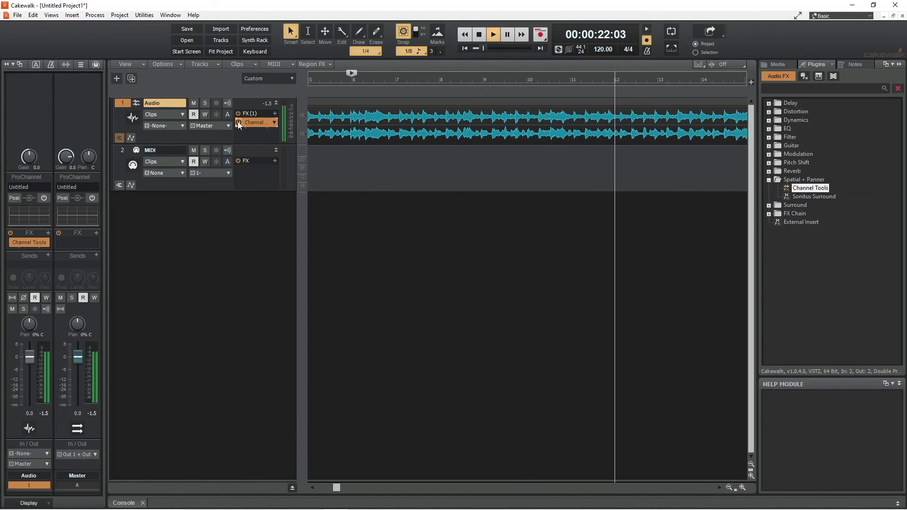
{"action": "left_click", "coordinate": [239, 124]}
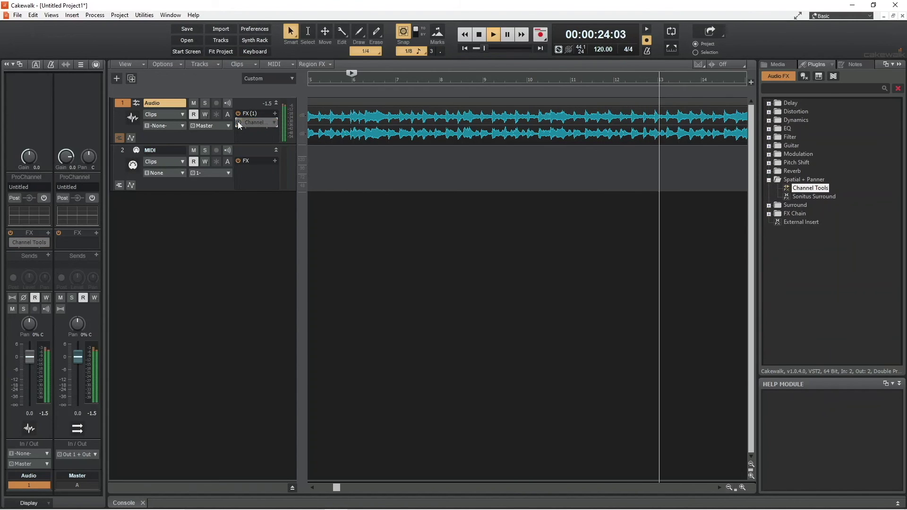
{"action": "left_click", "coordinate": [239, 122]}
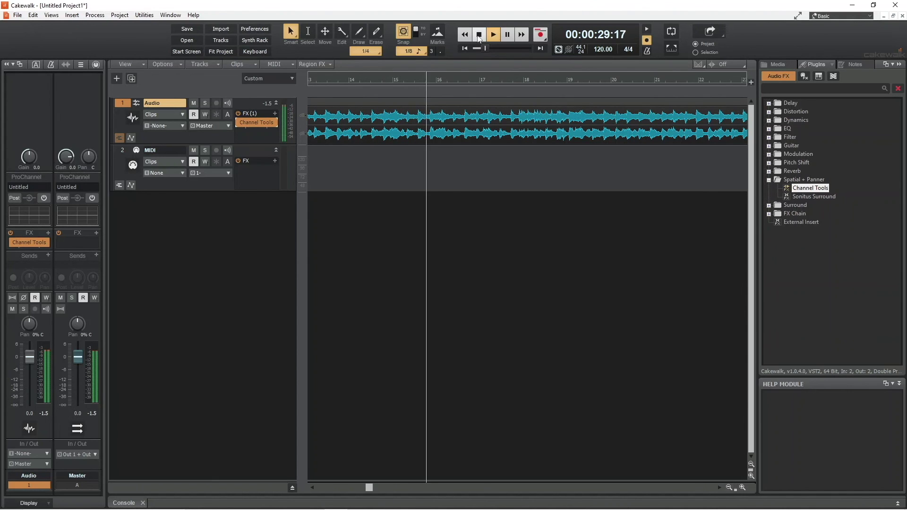
{"action": "left_click", "coordinate": [477, 35]}
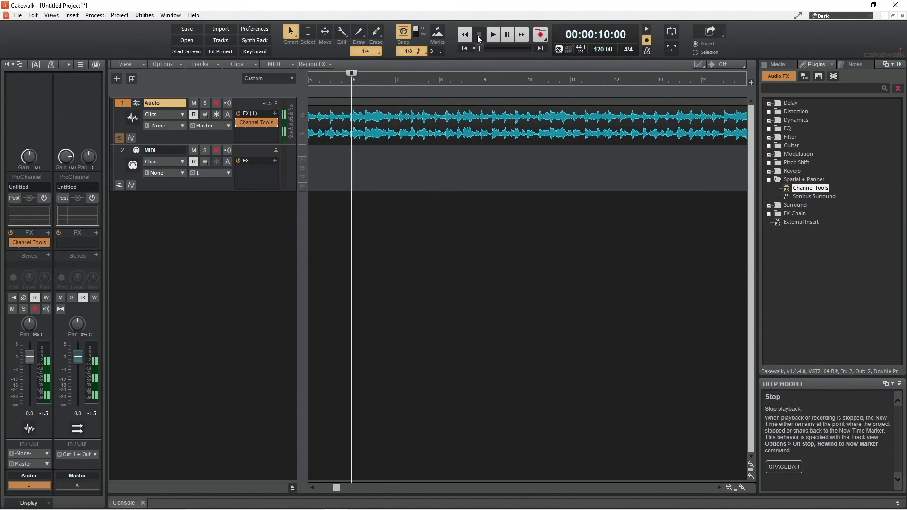